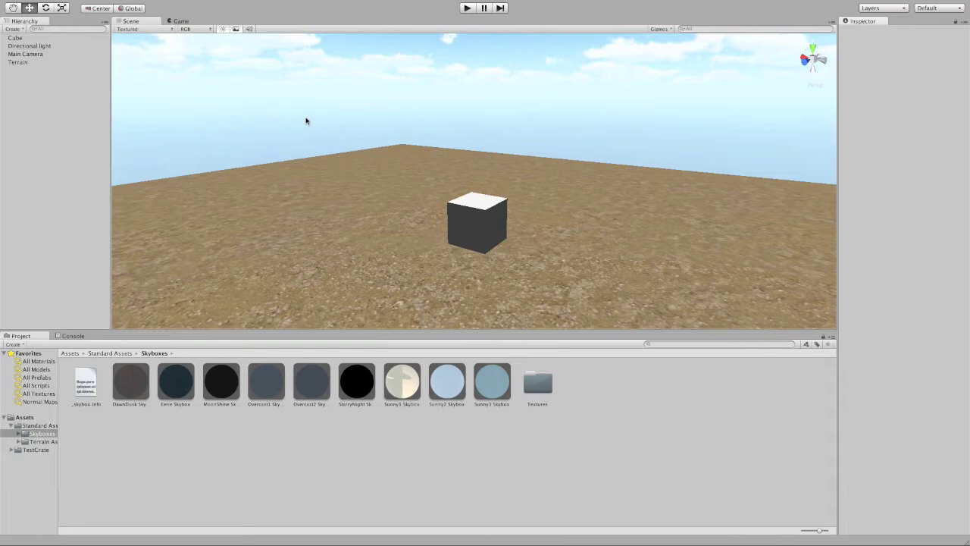
Select the Cube in the Hierarchy to show its components in the Inspector
{"action": "left_click", "coordinate": [36, 38]}
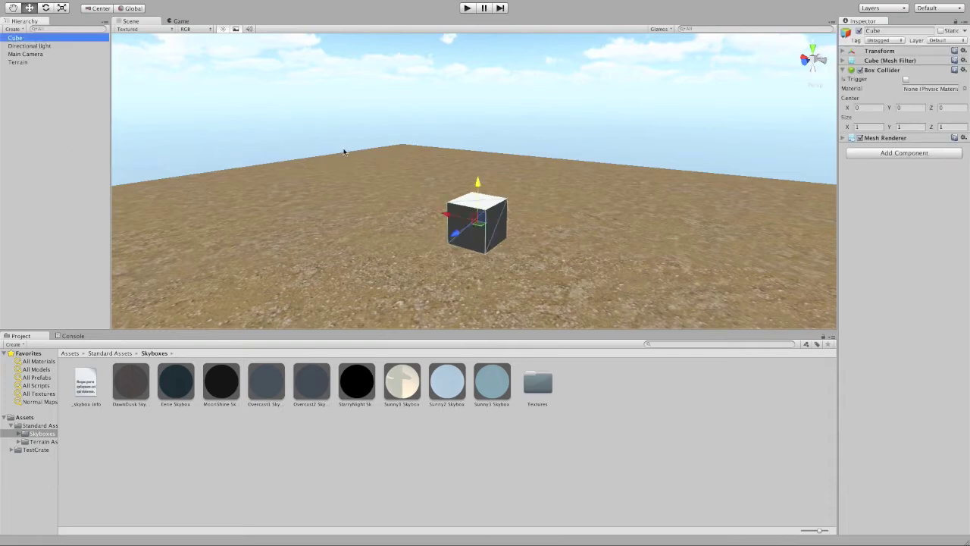
{"action": "mouse_move", "coordinate": [462, 238]}
{"action": "left_mouse_down"}
{"action": "mouse_move", "coordinate": [418, 260]}
{"action": "mouse_move", "coordinate": [470, 242]}
{"action": "left_mouse_up"}
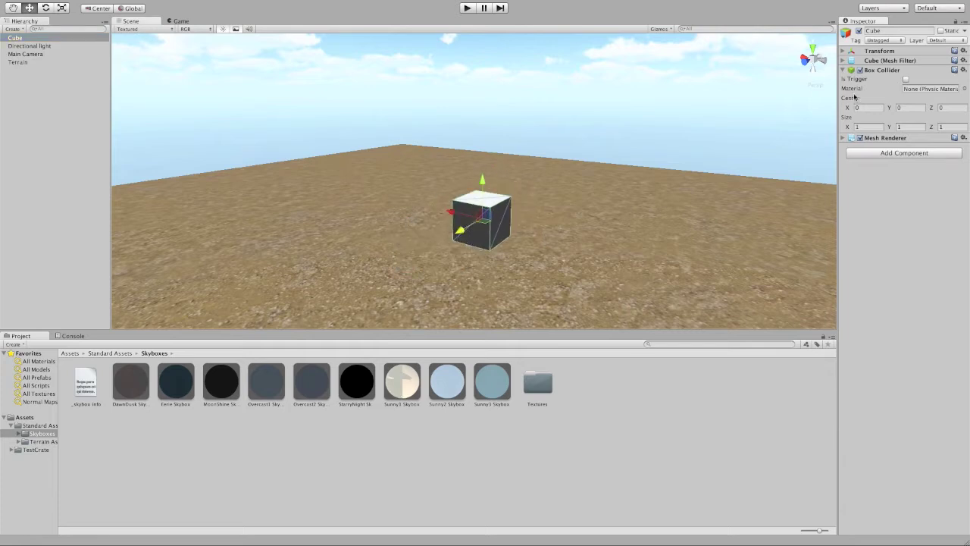
{"action": "left_click", "coordinate": [883, 51]}
{"action": "left_click", "coordinate": [885, 203]}
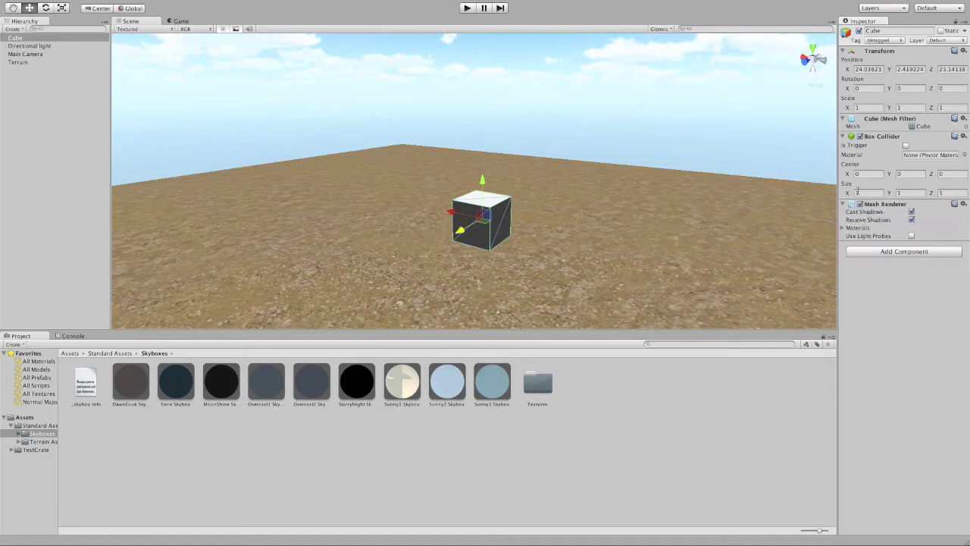
{"action": "left_click", "coordinate": [881, 51]}
{"action": "left_click", "coordinate": [885, 60]}
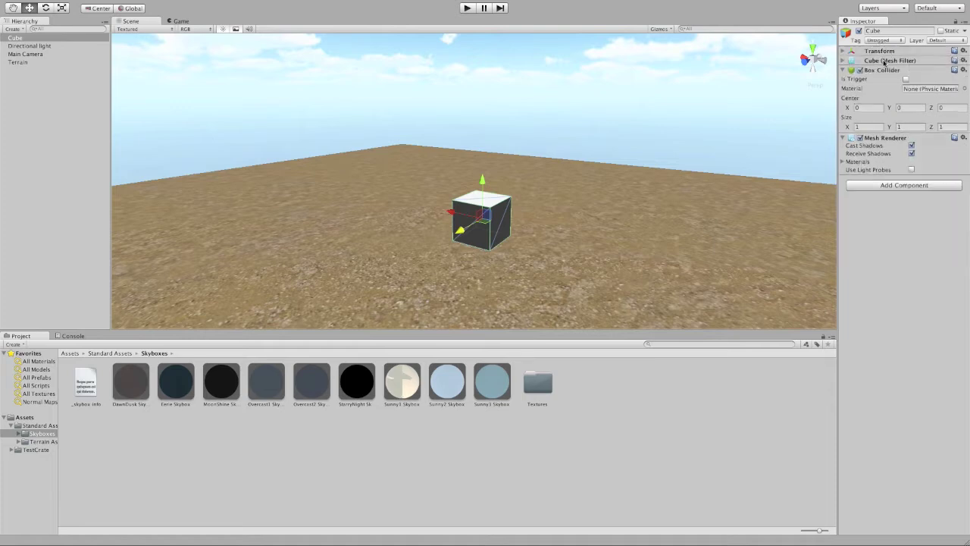
{"action": "left_click", "coordinate": [885, 70]}
{"action": "left_click", "coordinate": [886, 80]}
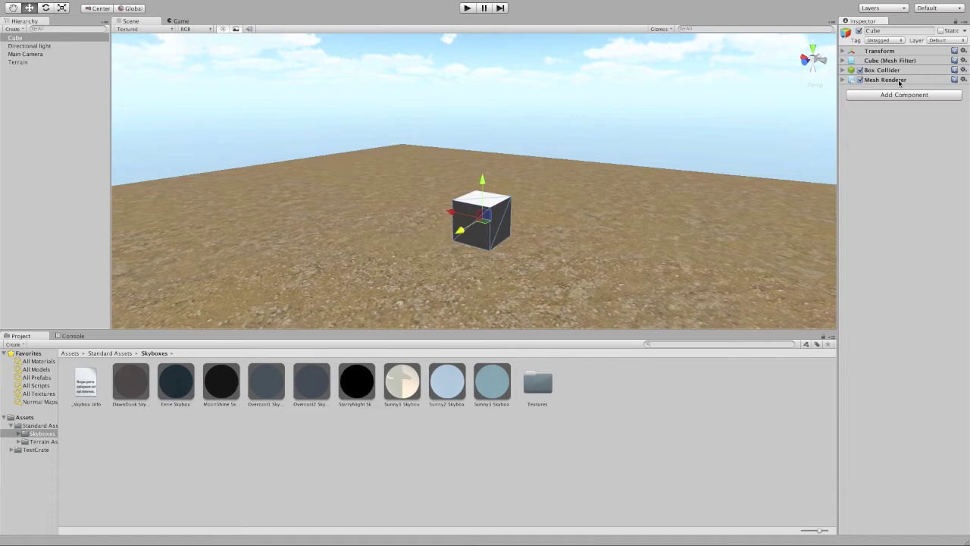
{"action": "left_click", "coordinate": [894, 69]}
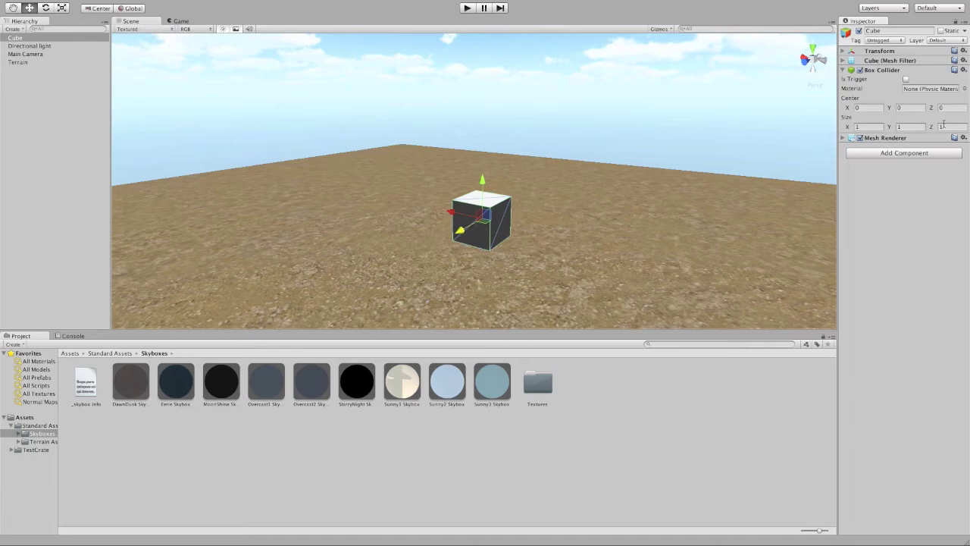
Expand the cube's Mesh Renderer, Mesh Filter and Transform, then select its Position X and Rotation X fields
{"action": "left_click", "coordinate": [885, 138]}
{"action": "left_click", "coordinate": [882, 61]}
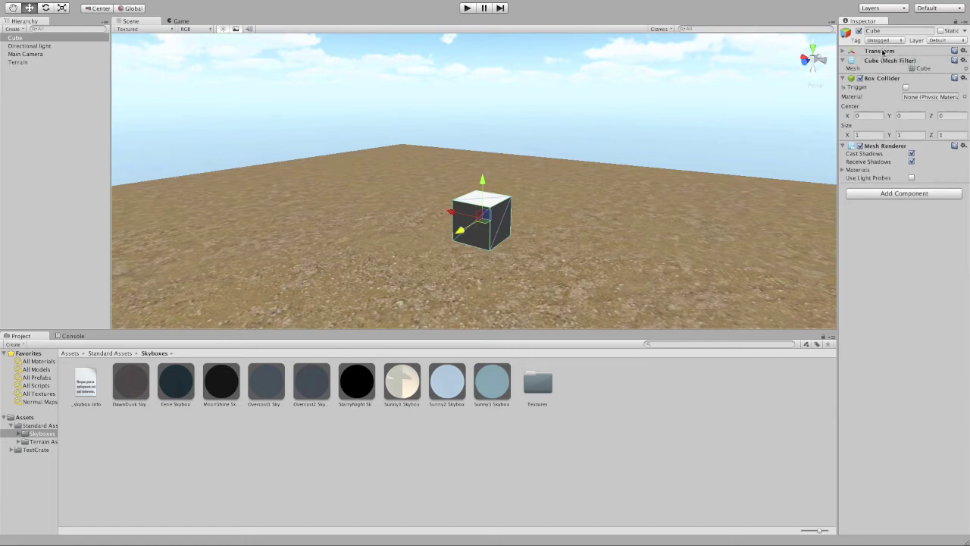
{"action": "left_click", "coordinate": [882, 51]}
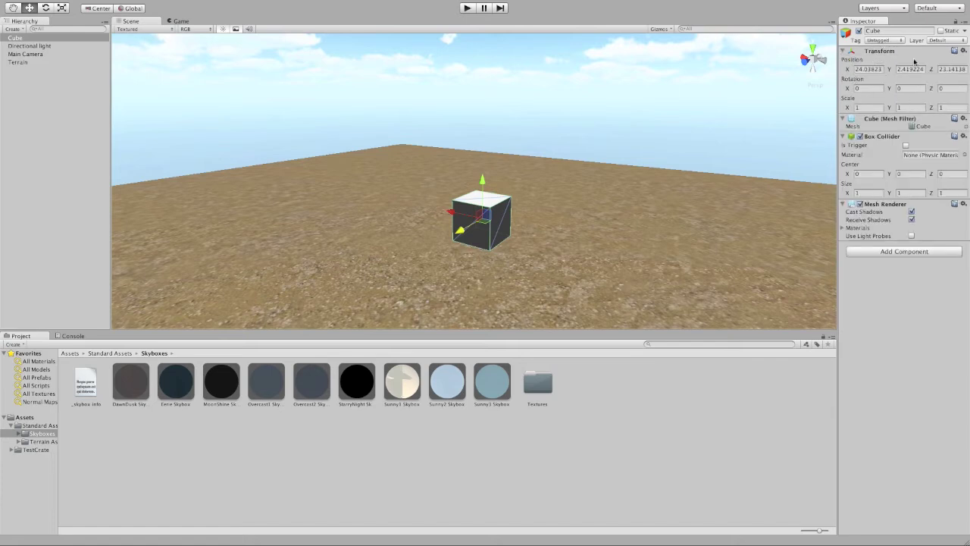
{"action": "left_click", "coordinate": [870, 70]}
{"action": "left_click", "coordinate": [869, 88]}
Add a Rigidbody component to the cube through Component > Physics > Rigidbody
{"action": "left_click", "coordinate": [202, 6]}
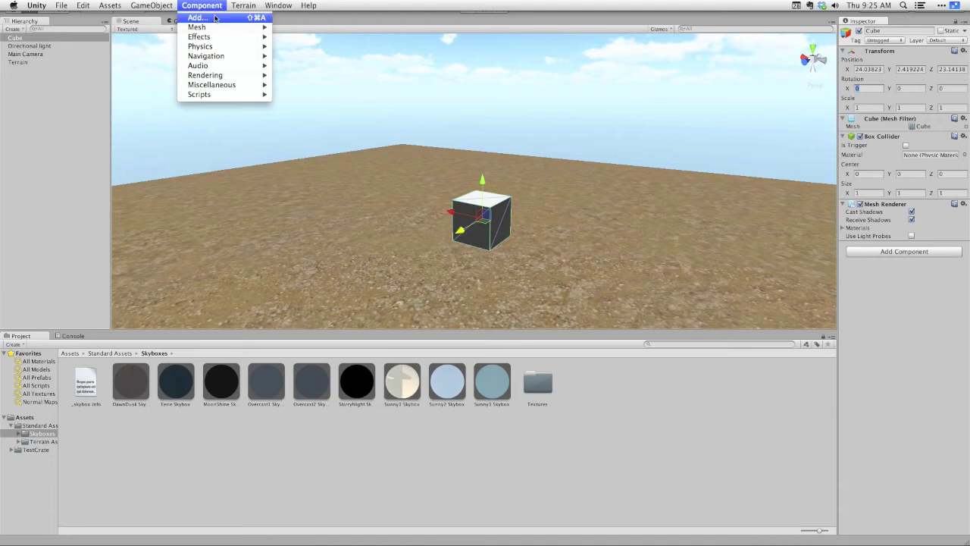
{"action": "left_click", "coordinate": [216, 18]}
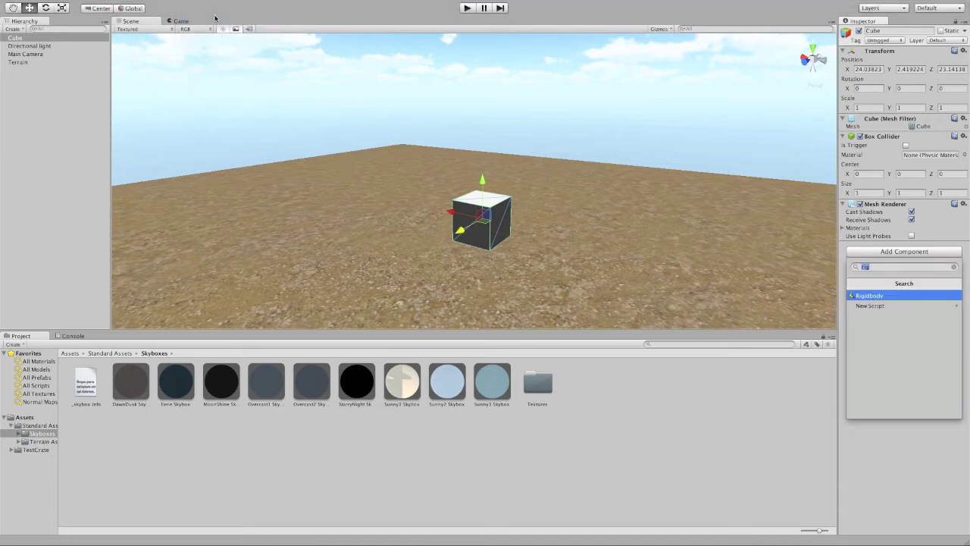
{"action": "left_click", "coordinate": [904, 419]}
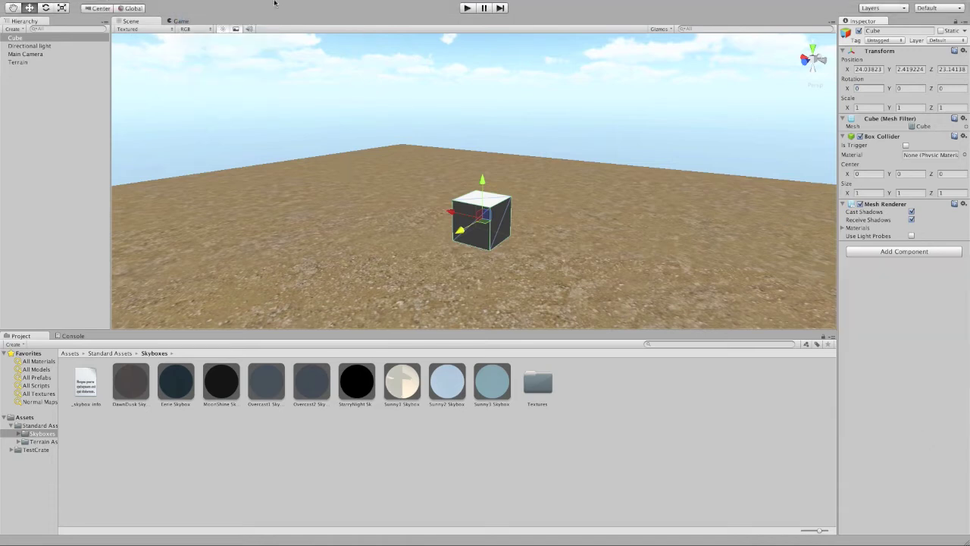
{"action": "left_click", "coordinate": [215, 6]}
{"action": "mouse_move", "coordinate": [214, 28]}
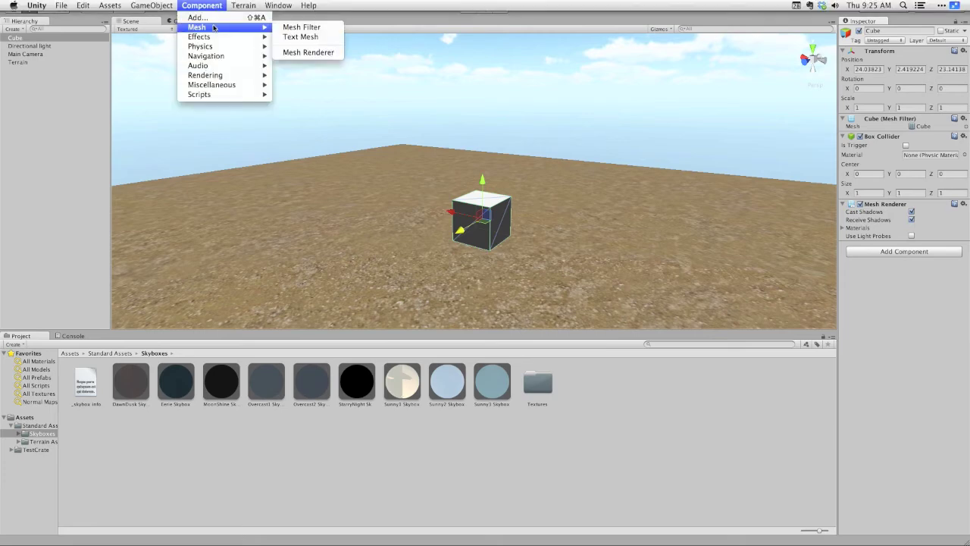
{"action": "mouse_move", "coordinate": [214, 47]}
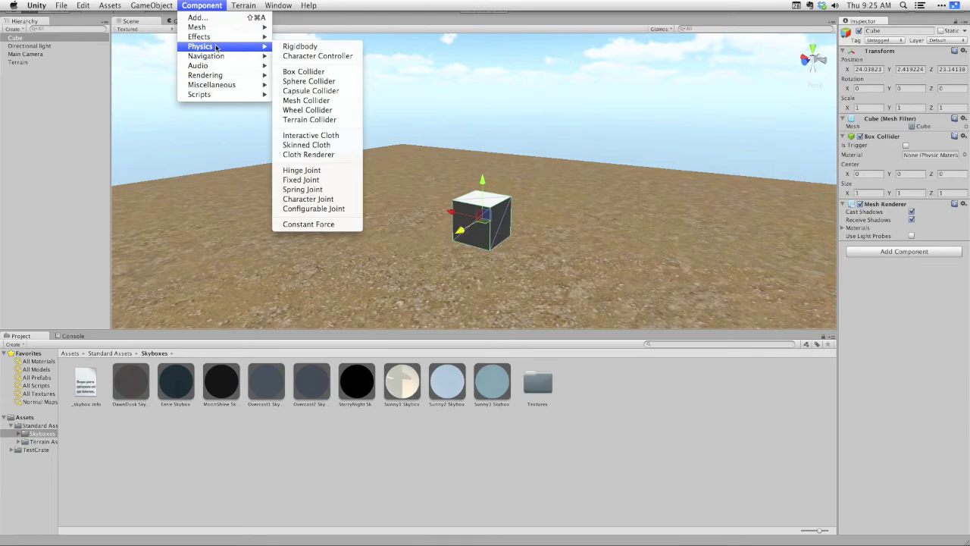
{"action": "left_click", "coordinate": [316, 47]}
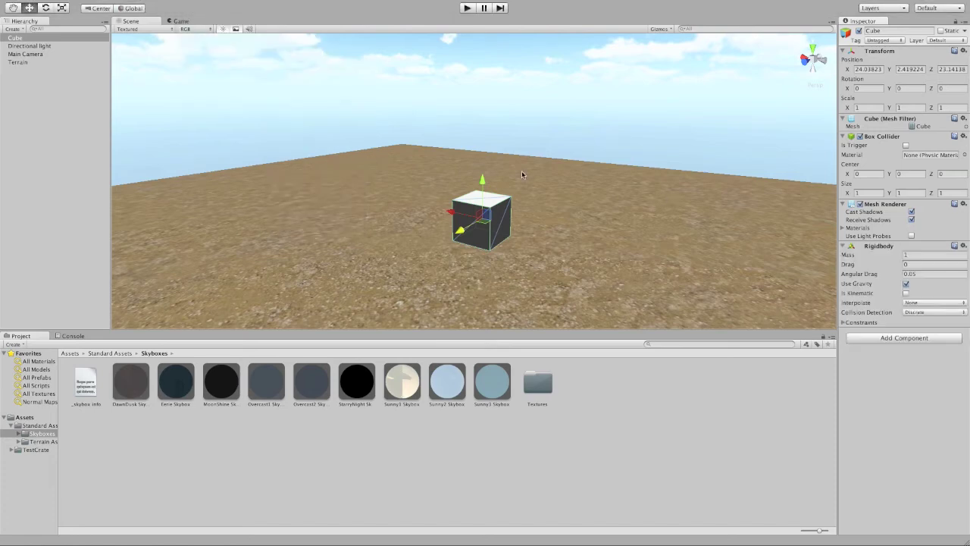
Lift the cube to about Y 4.94 and align the Main Camera with the scene view
{"action": "left_click_drag", "start_coordinate": [483, 185], "coordinate": [480, 81]}
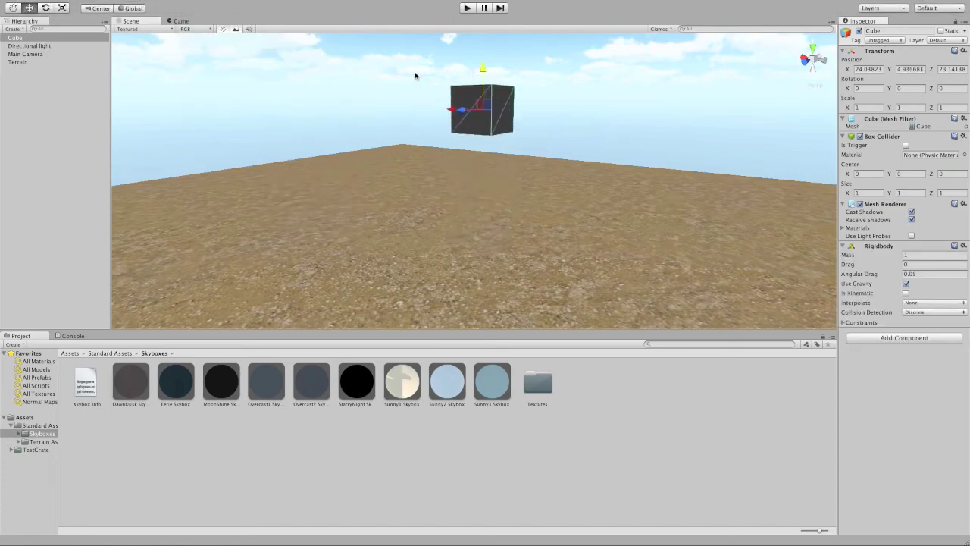
{"action": "left_click", "coordinate": [25, 54]}
{"action": "left_click", "coordinate": [151, 5]}
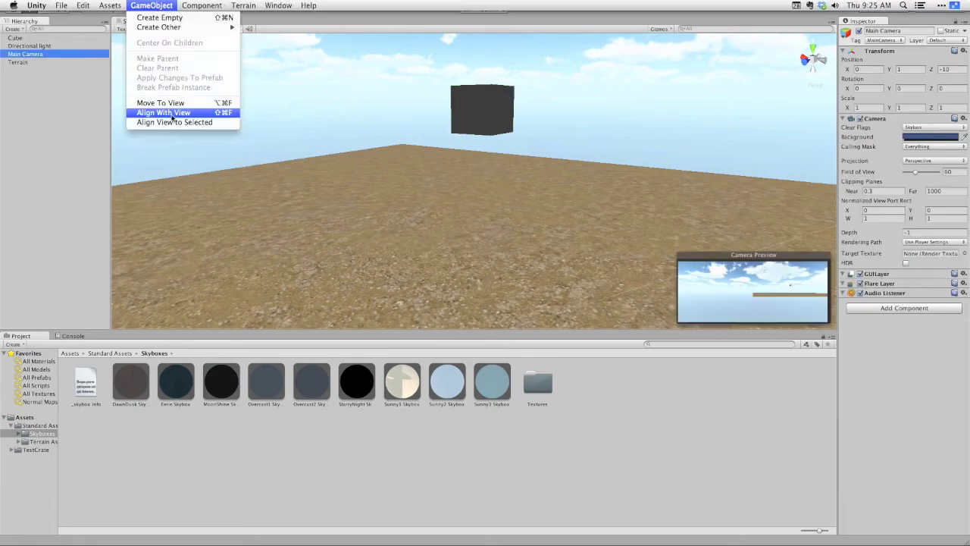
{"action": "left_click", "coordinate": [172, 115]}
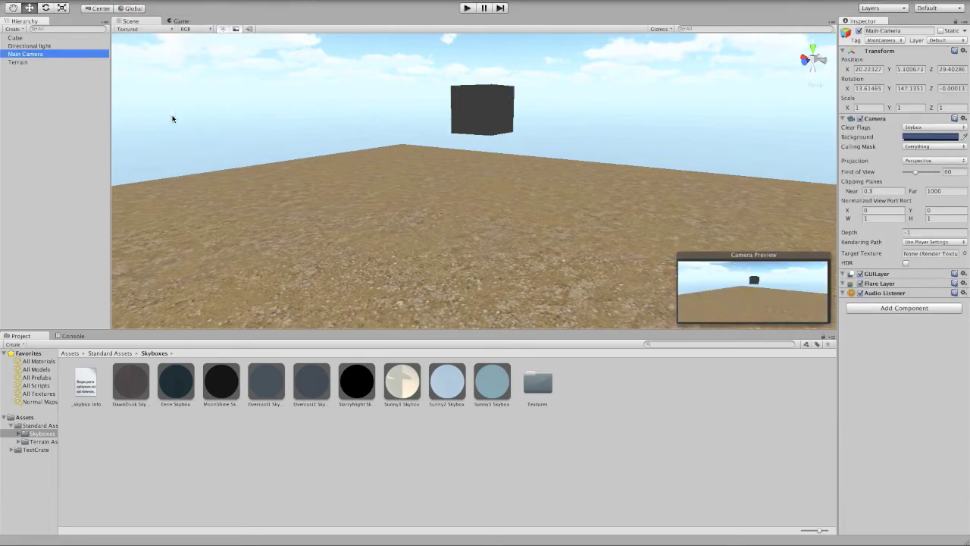
Play the scene to watch the cube fall, stop it, and reselect the cube
{"action": "left_click", "coordinate": [470, 8]}
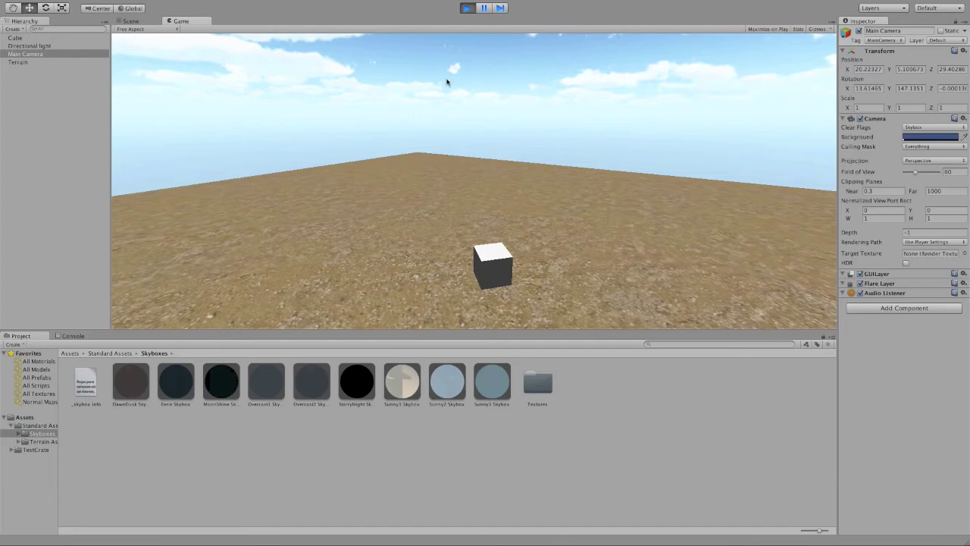
{"action": "left_click", "coordinate": [468, 8]}
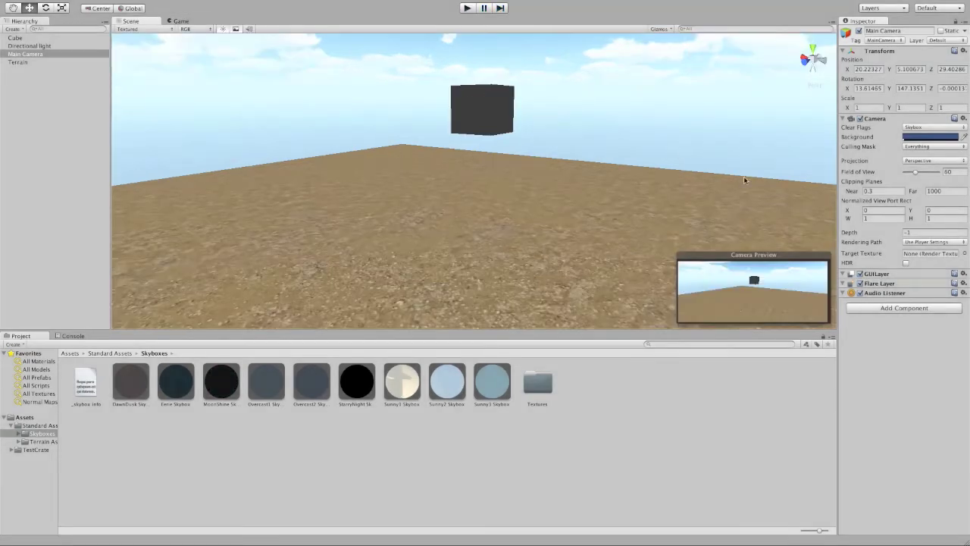
{"action": "left_click", "coordinate": [64, 44]}
{"action": "left_click", "coordinate": [63, 37]}
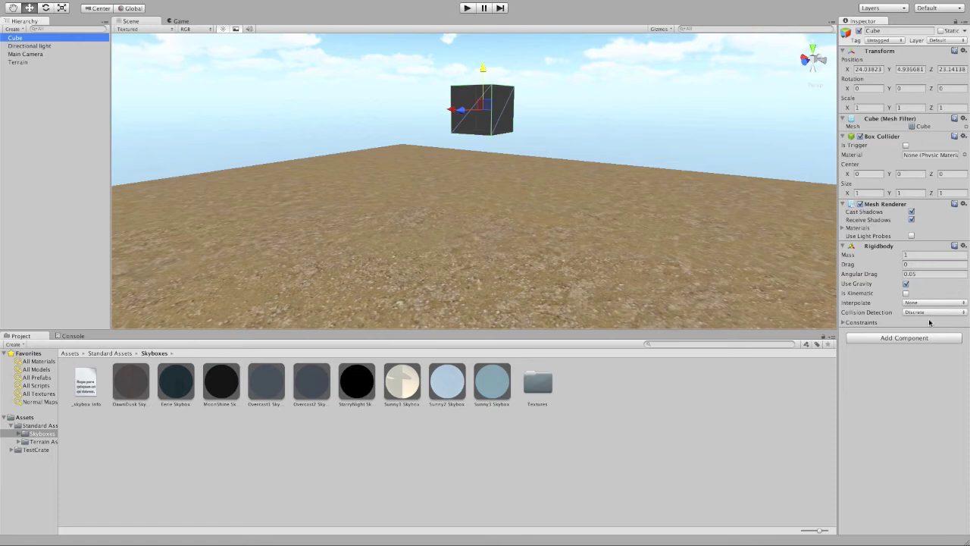
{"action": "mouse_move", "coordinate": [194, 3]}
{"action": "left_click", "coordinate": [201, 6]}
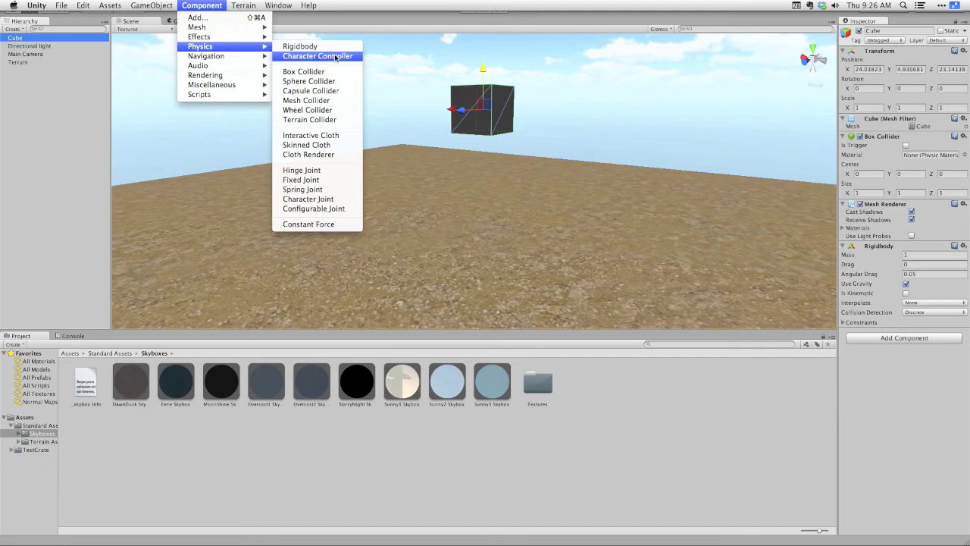
{"action": "mouse_move", "coordinate": [202, 94]}
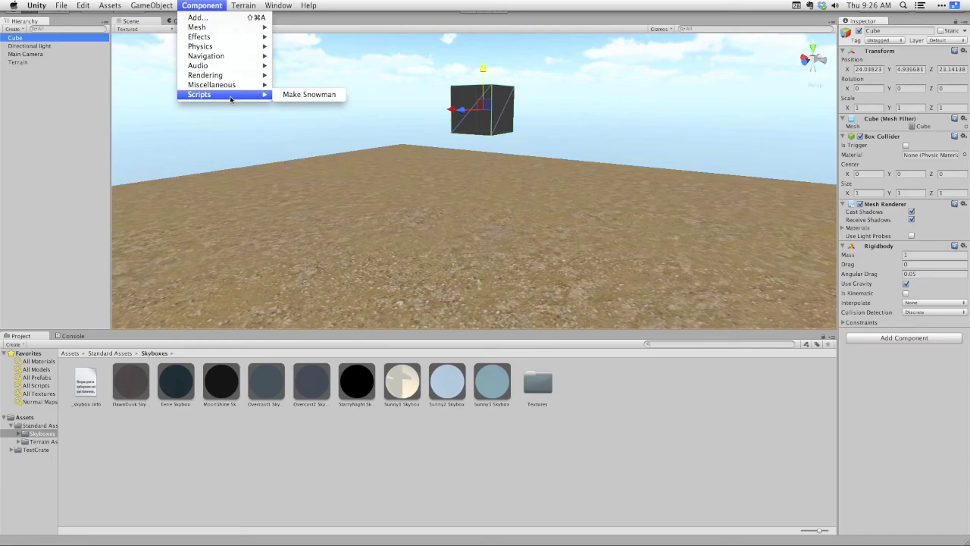
{"action": "left_click", "coordinate": [371, 79]}
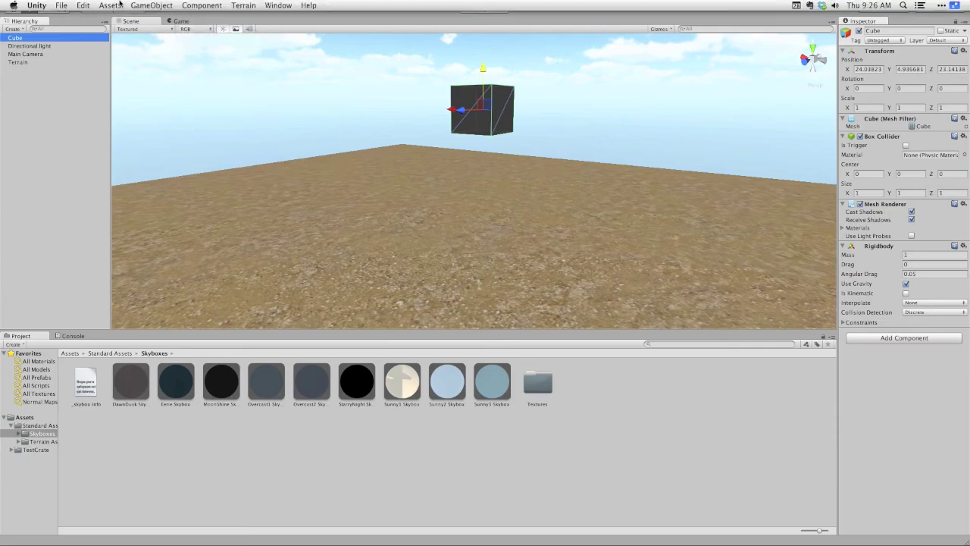
{"action": "left_click", "coordinate": [110, 5]}
Import the Character Controller package with all its files into Standard Assets
{"action": "mouse_move", "coordinate": [124, 71]}
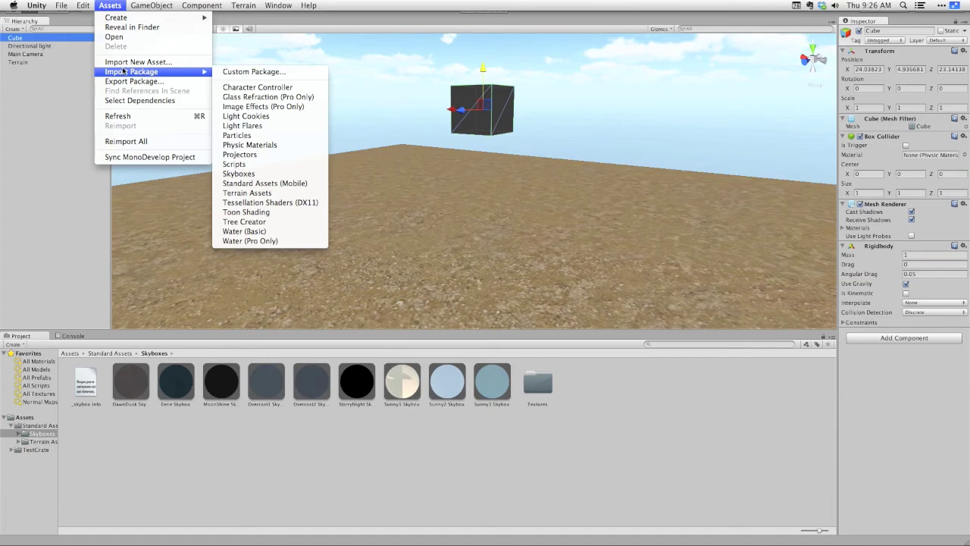
{"action": "left_click", "coordinate": [264, 88]}
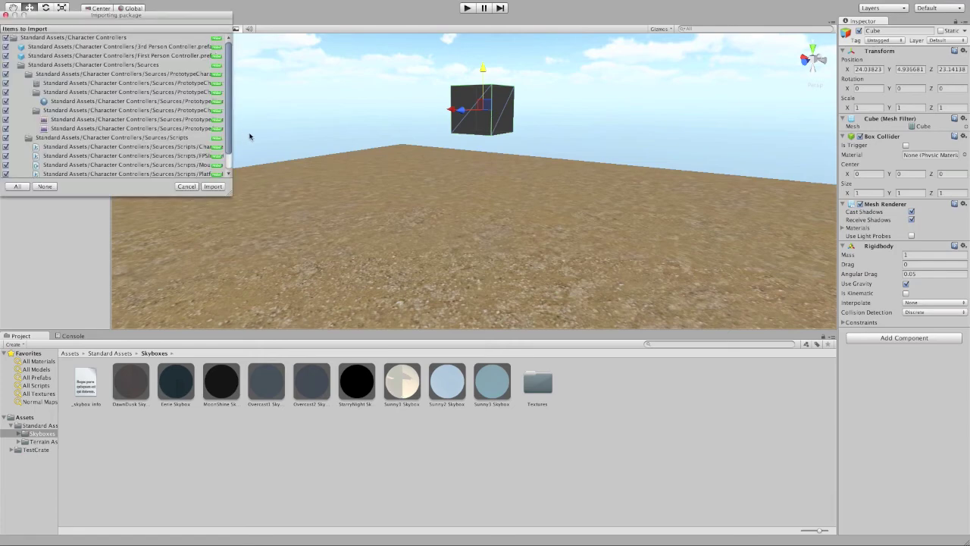
{"action": "left_click", "coordinate": [220, 190]}
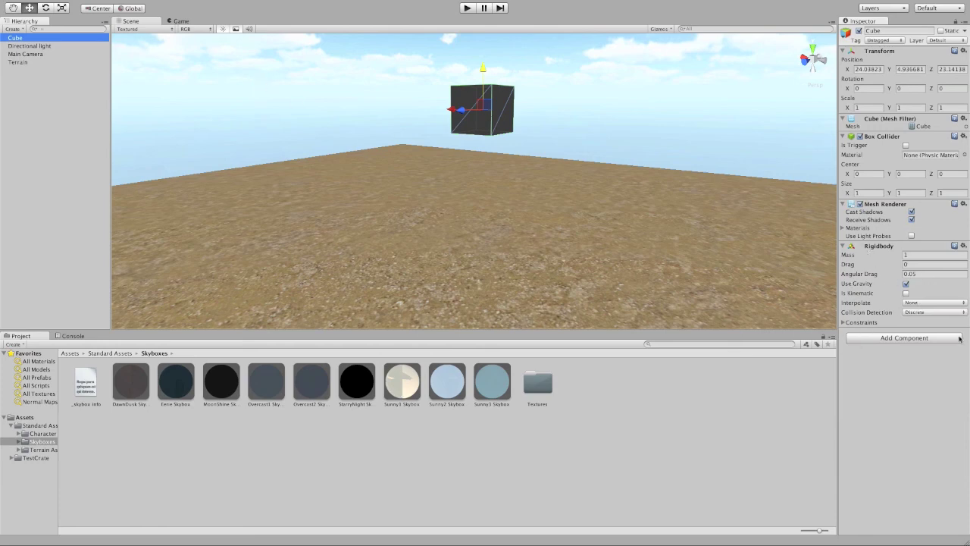
{"action": "mouse_move", "coordinate": [338, 4]}
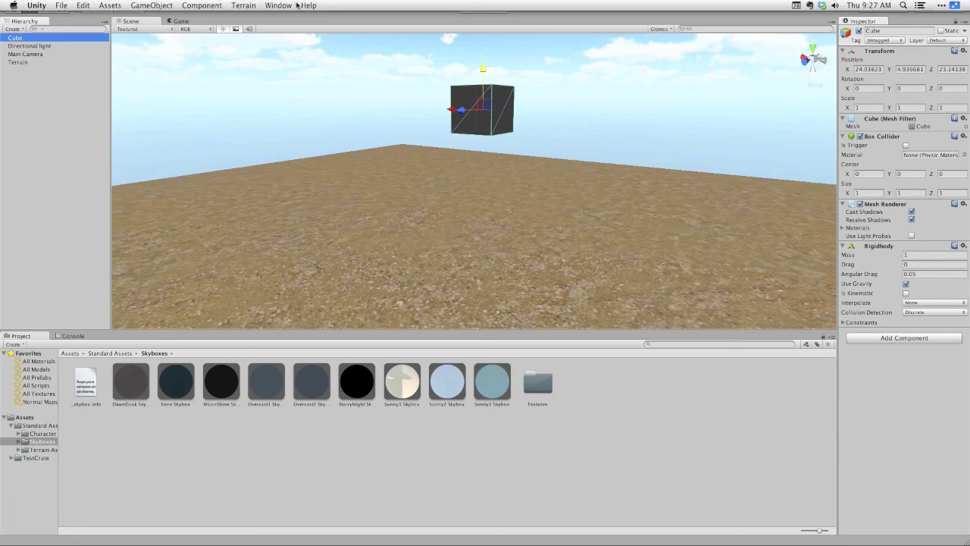
{"action": "left_click", "coordinate": [189, 6]}
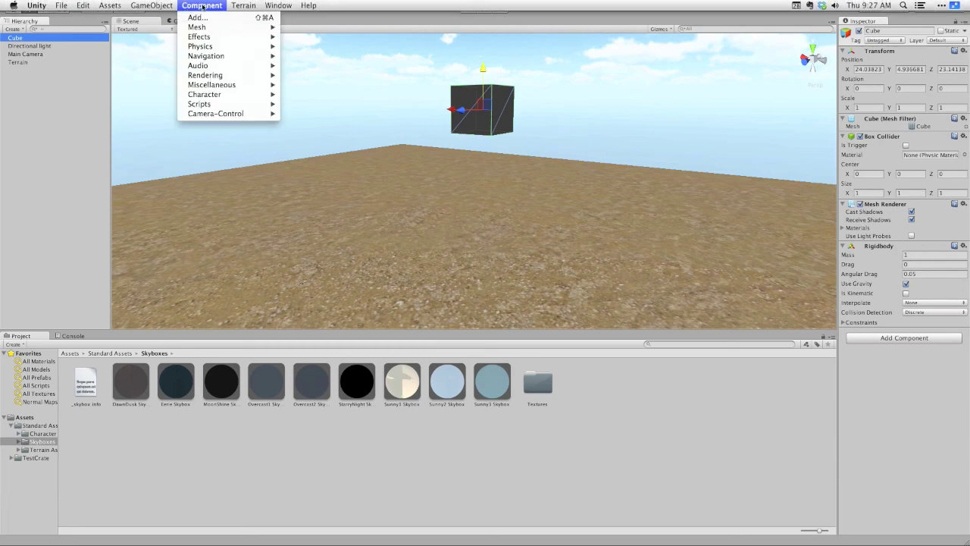
{"action": "mouse_move", "coordinate": [213, 104]}
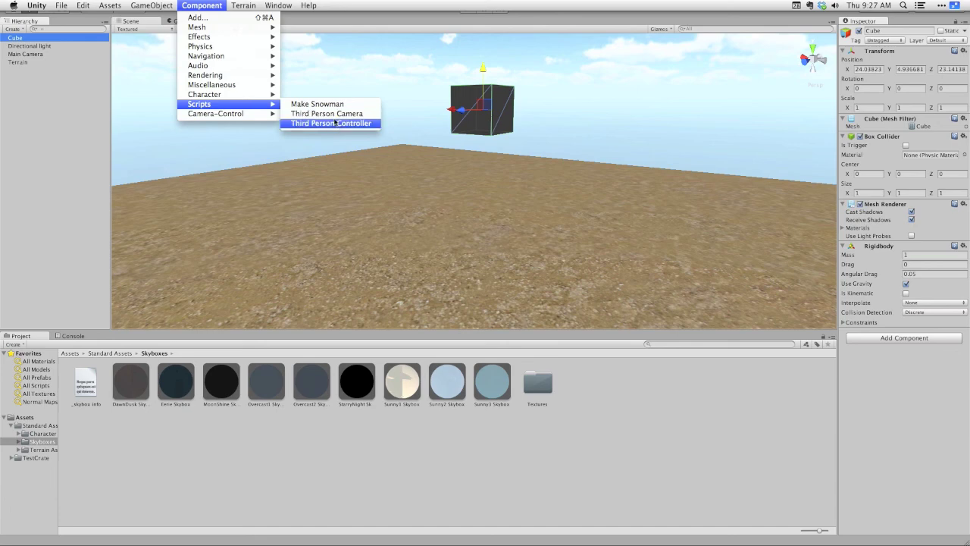
{"action": "left_click", "coordinate": [341, 191]}
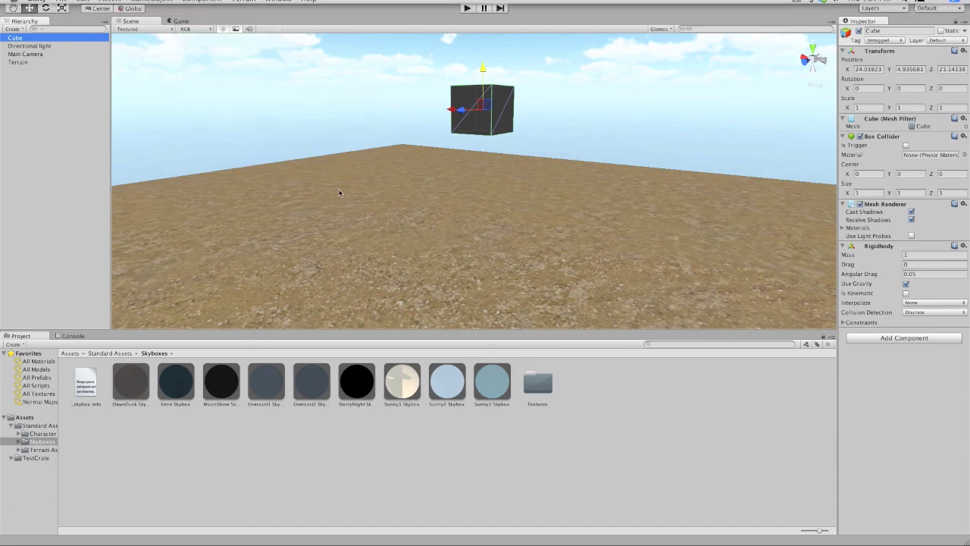